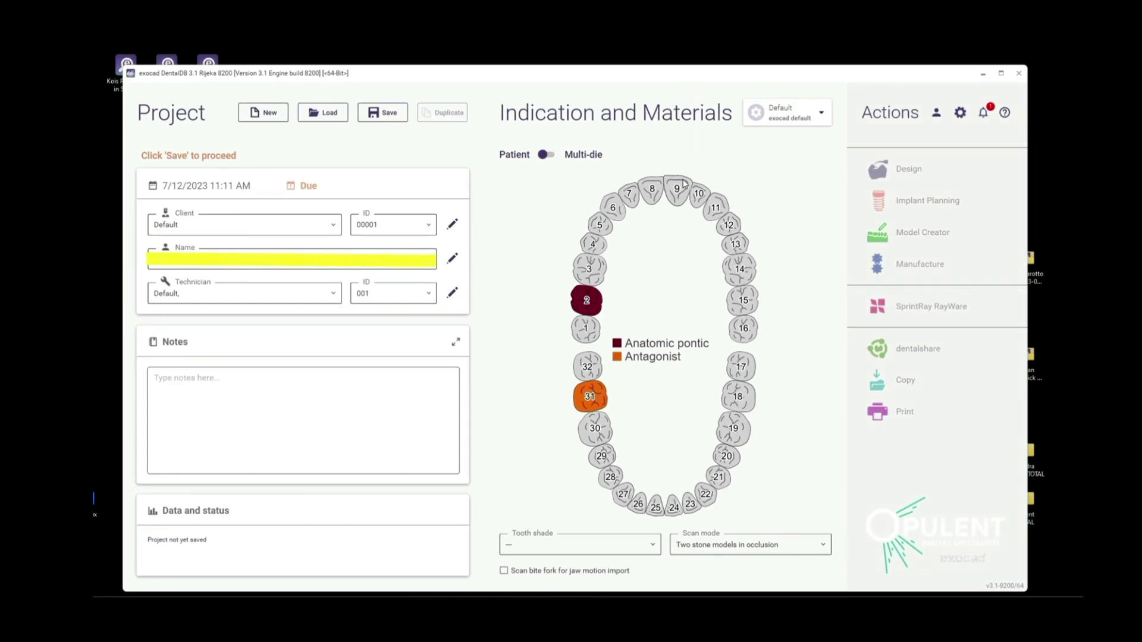
# Turn teeth 2–15 and 18–31 into anatomic pontics, save the C4 case, and launch Design.
pyautogui.keyDown('shift'); pyautogui.click(743, 300); pyautogui.keyUp('shift')
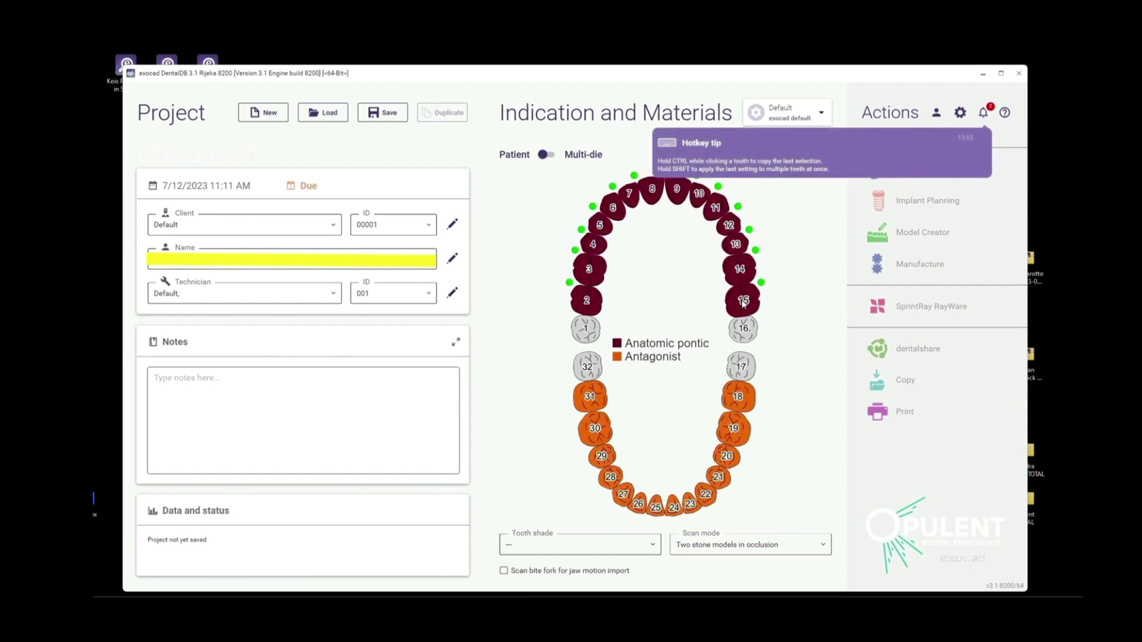
pyautogui.click(735, 396)
pyautogui.keyDown('shift'); pyautogui.click(591, 396); pyautogui.keyUp('shift')
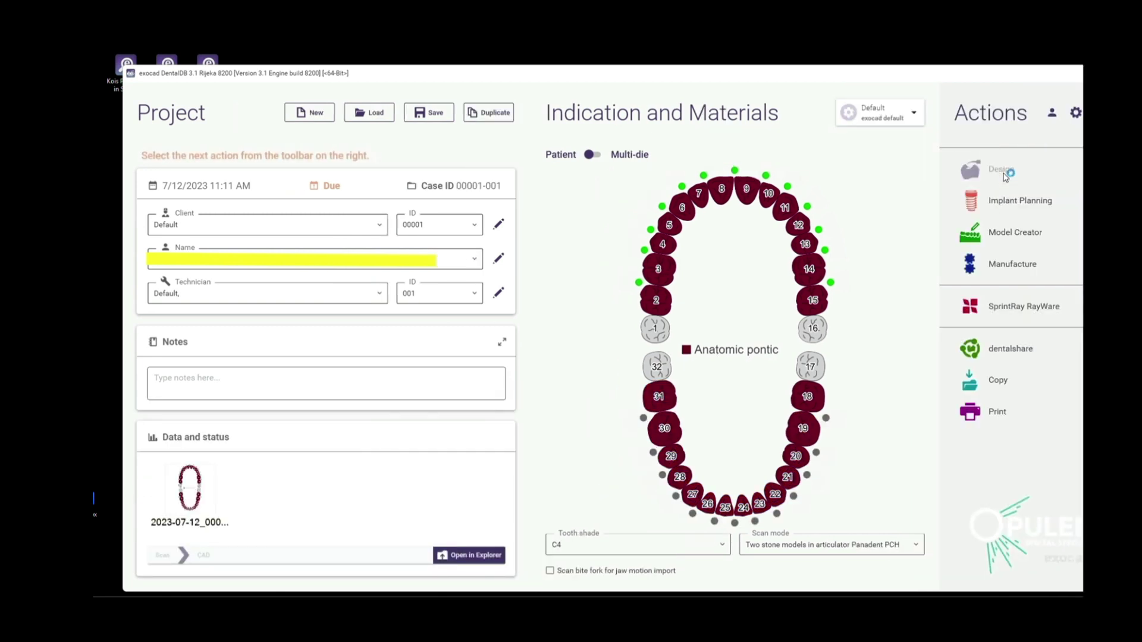
pyautogui.click(1004, 175)
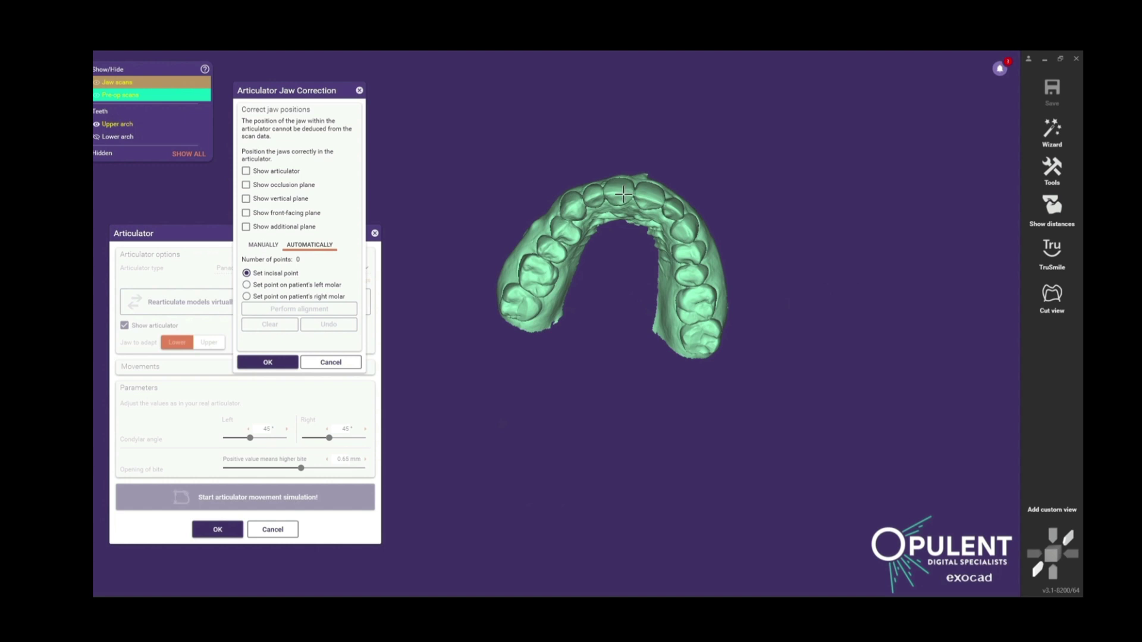
# Align the jaw using the incisal point and left and right molar reference points.
pyautogui.click(623, 194)
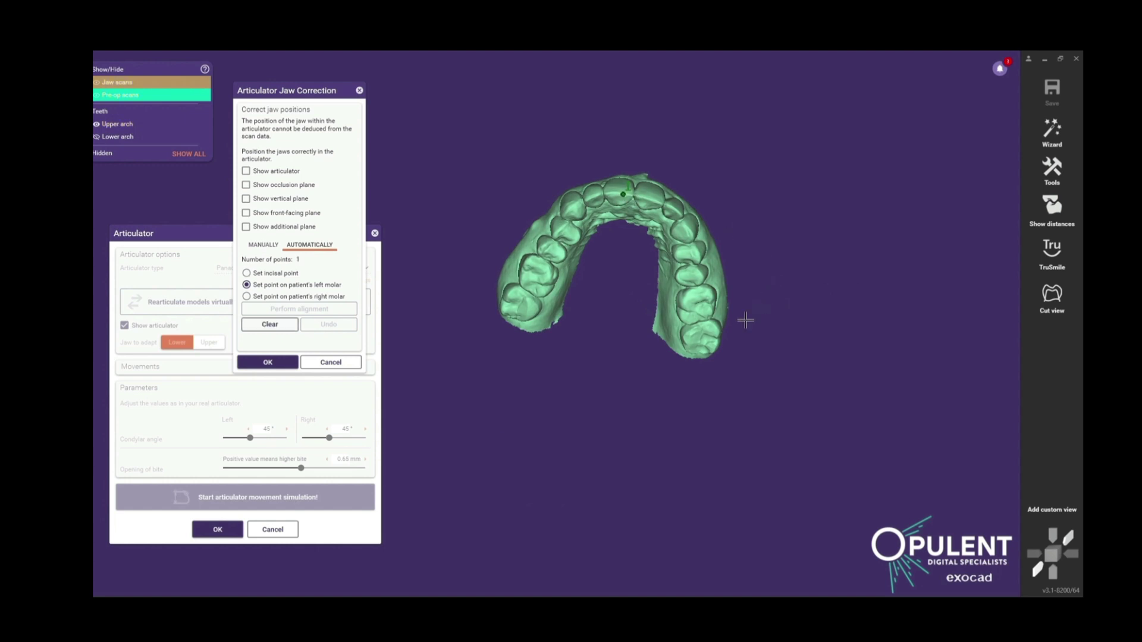
pyautogui.click(684, 302)
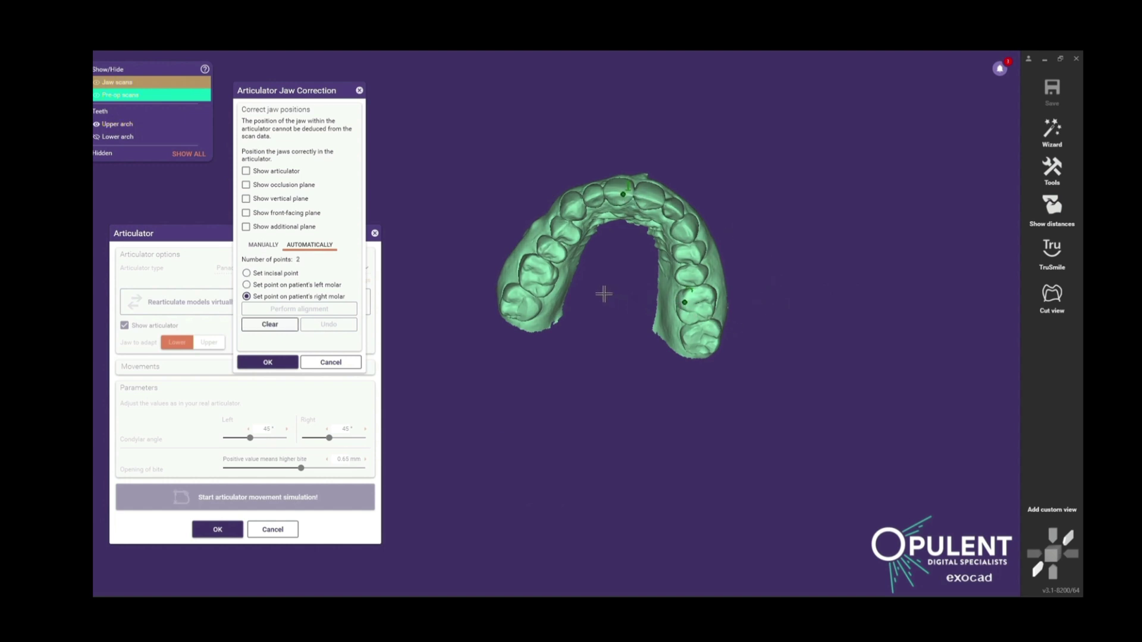
pyautogui.click(547, 280)
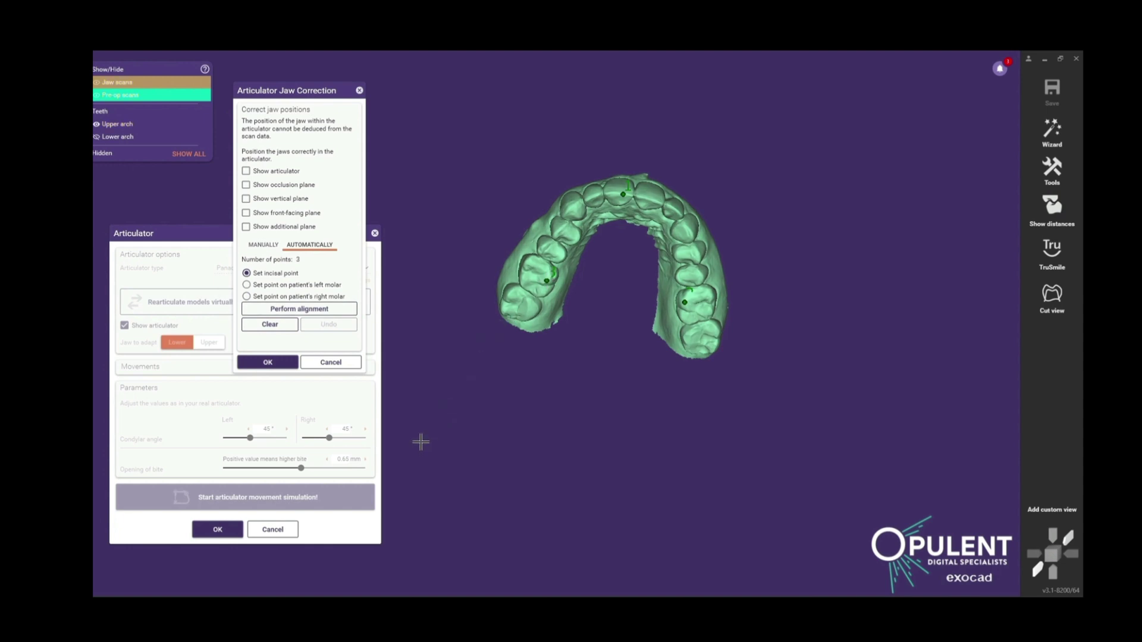
pyautogui.click(308, 308)
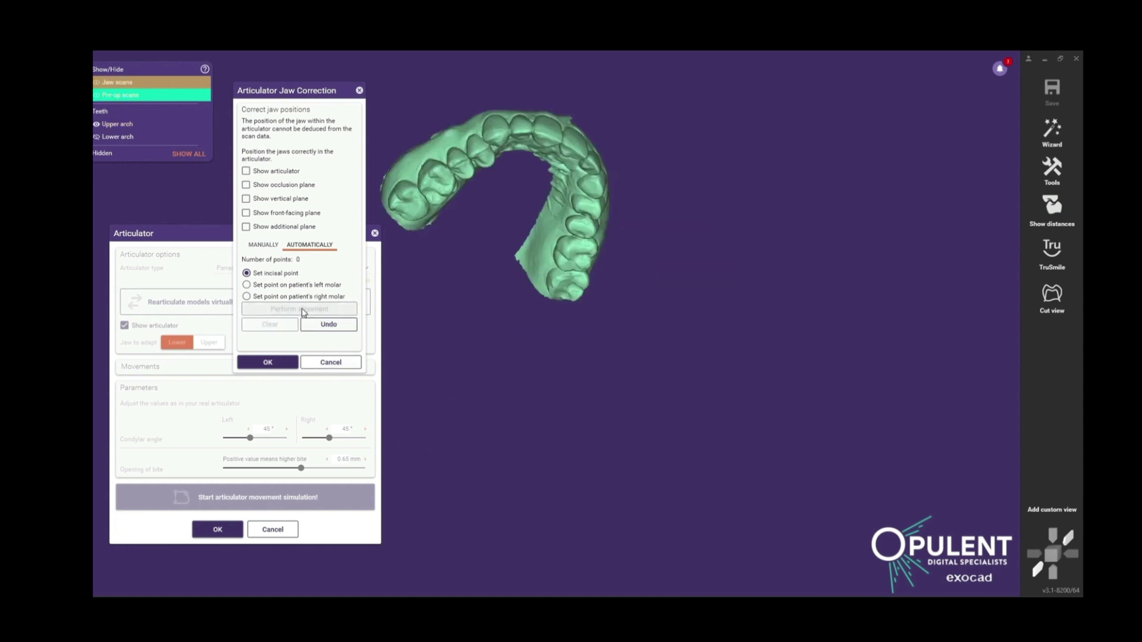
pyautogui.click(1033, 557)
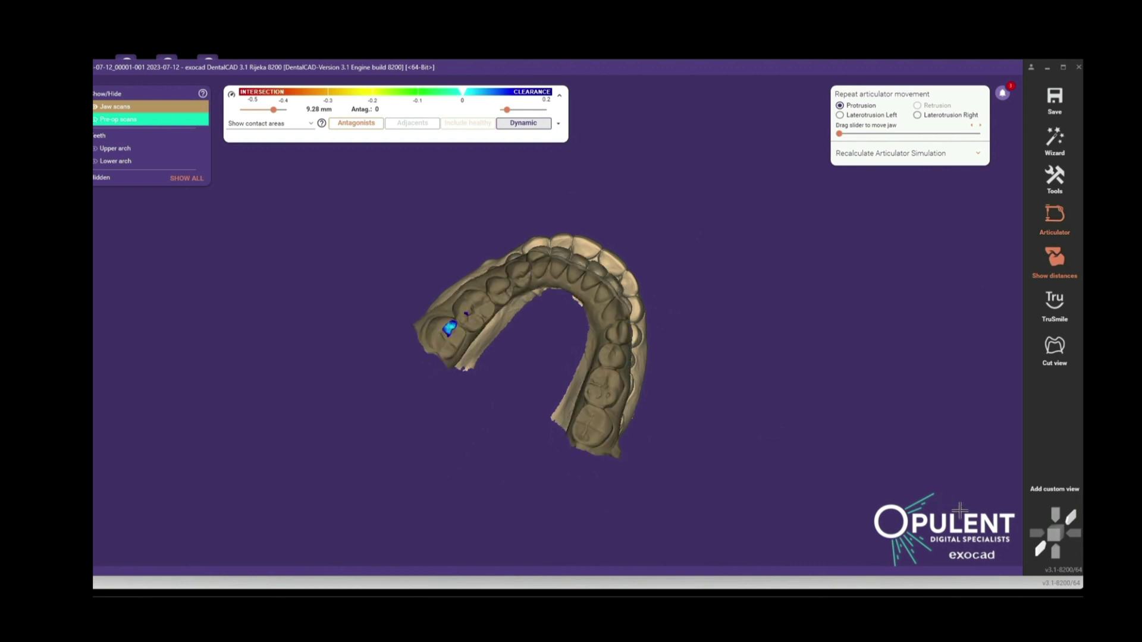
# Extract the lower-left molar from the scan as a Direct copy for tooth 17.
pyautogui.click(1038, 550)
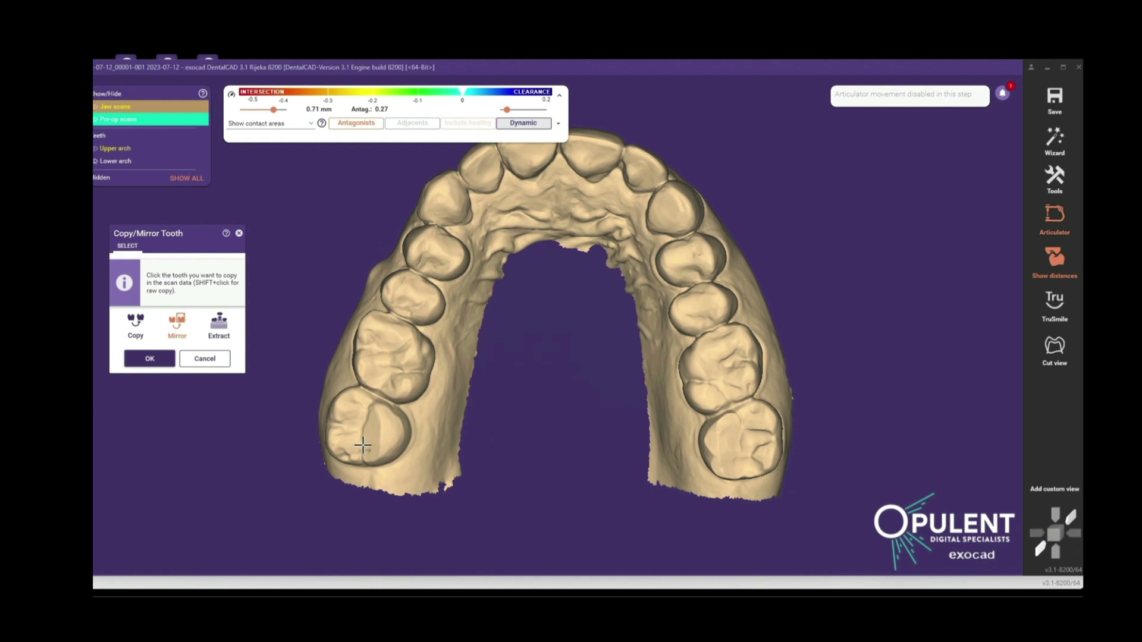
pyautogui.click(219, 324)
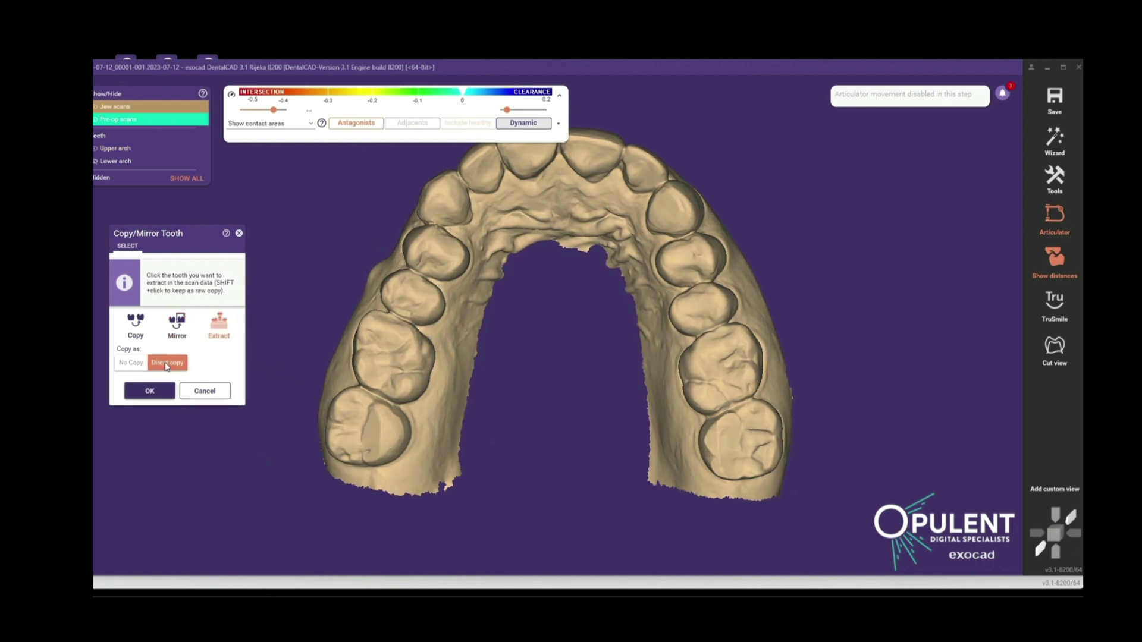
pyautogui.moveTo(364, 434); pyautogui.dragTo(412, 447, button='right')
pyautogui.scroll(5, 412, 447)
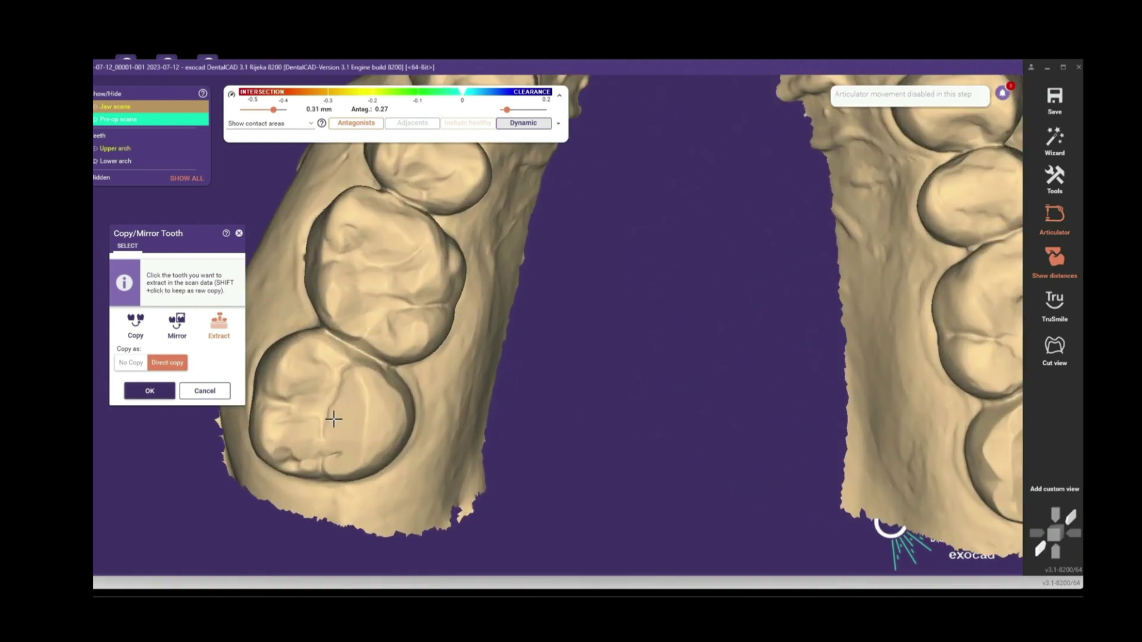
pyautogui.click(325, 416)
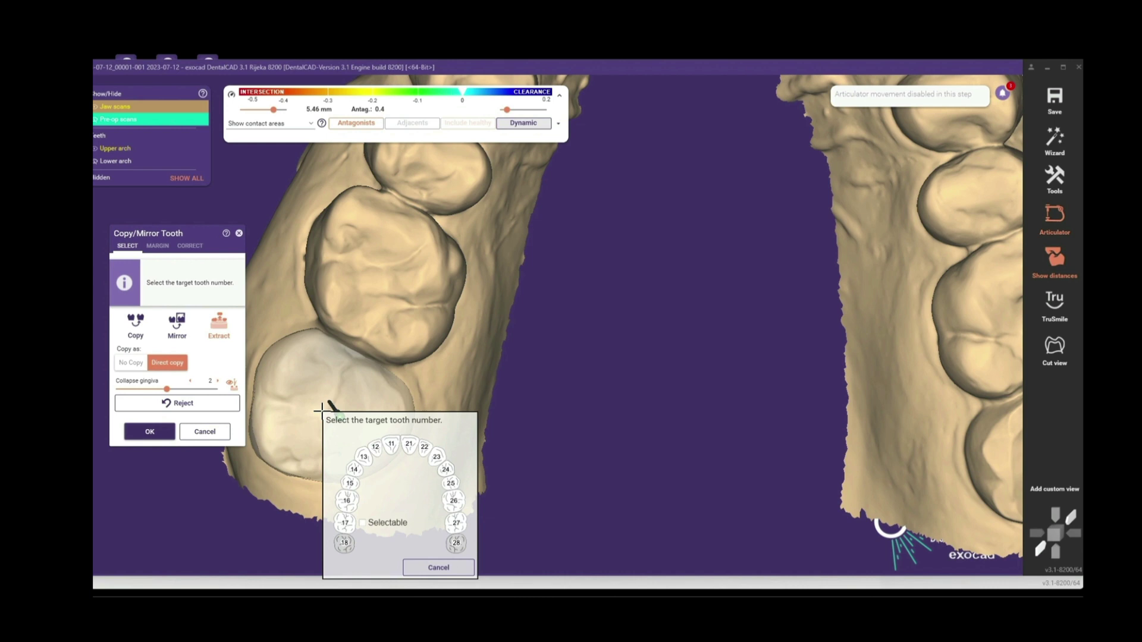
pyautogui.click(345, 522)
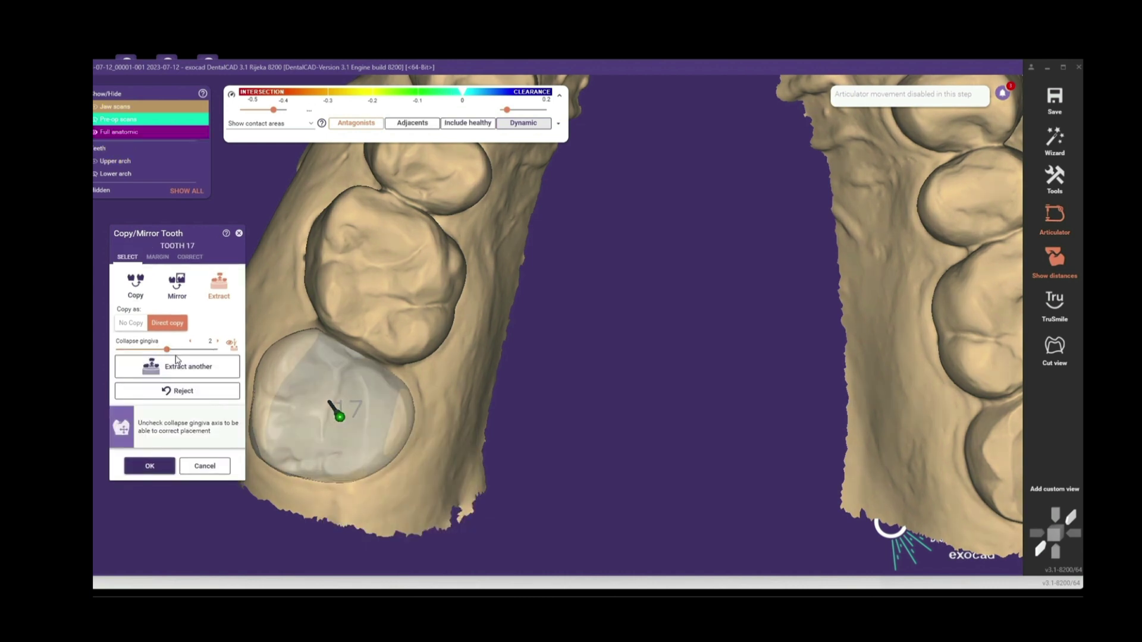
pyautogui.click(189, 367)
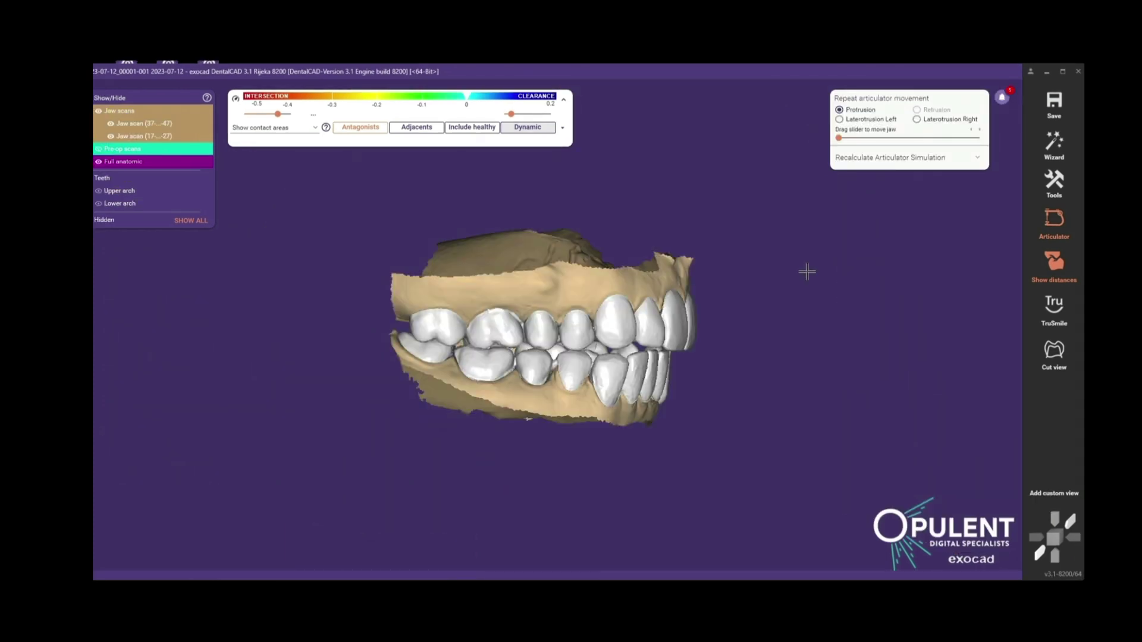
# Reposition the anatomic teeth in Tooth Placement, checking both sides, and accept the placement.
pyautogui.click(1036, 551)
pyautogui.click(1036, 551)
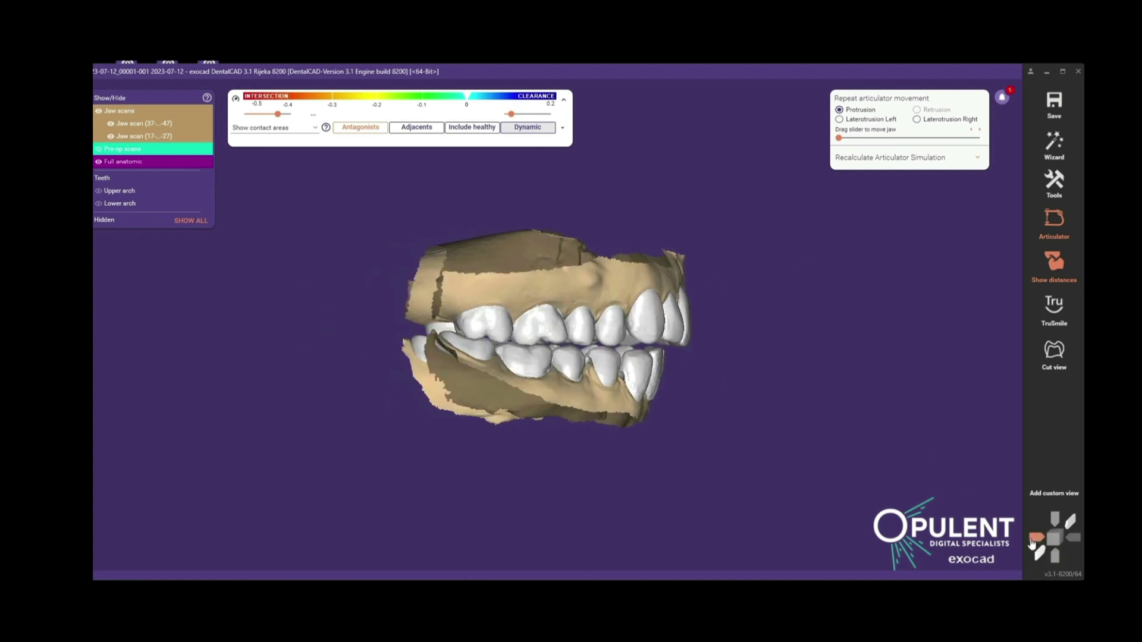
pyautogui.rightClick(778, 230)
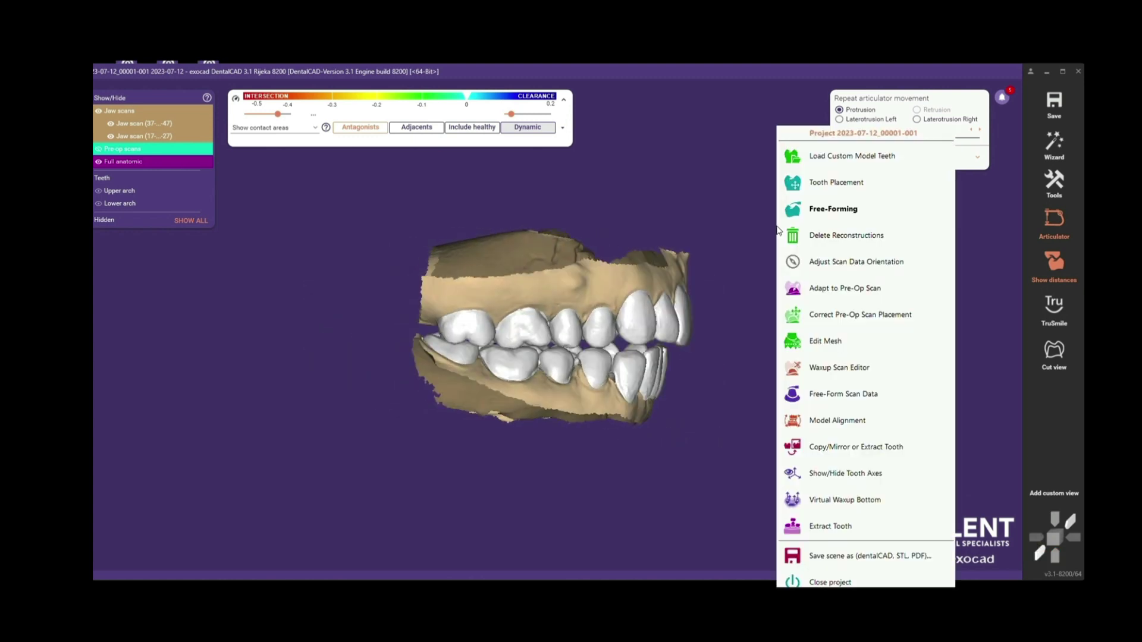
pyautogui.click(835, 182)
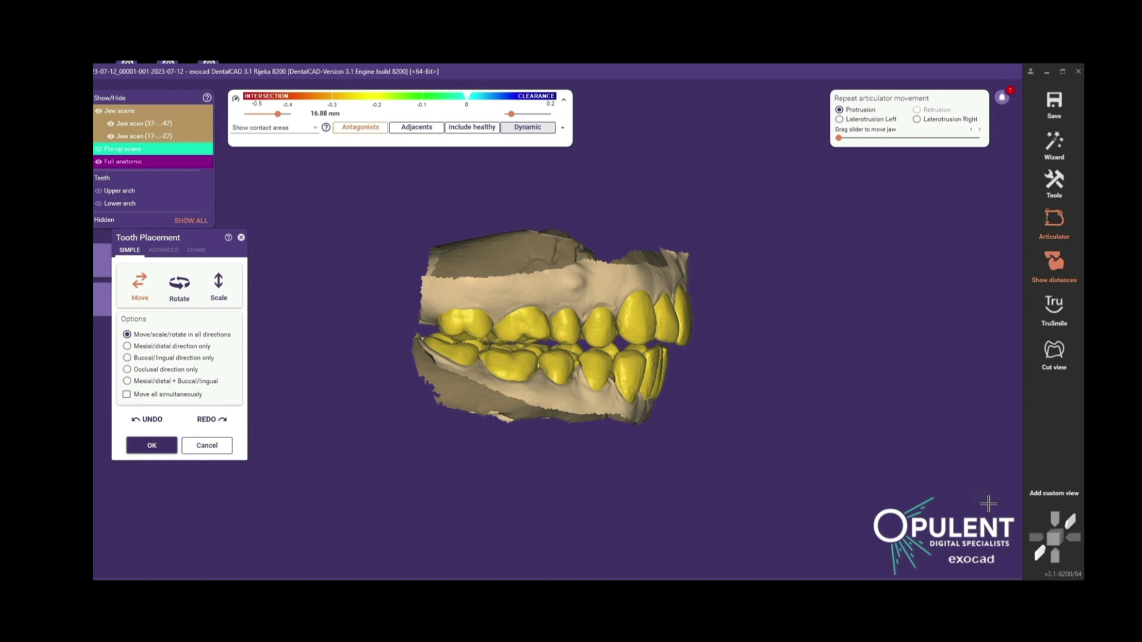
pyautogui.click(1070, 537)
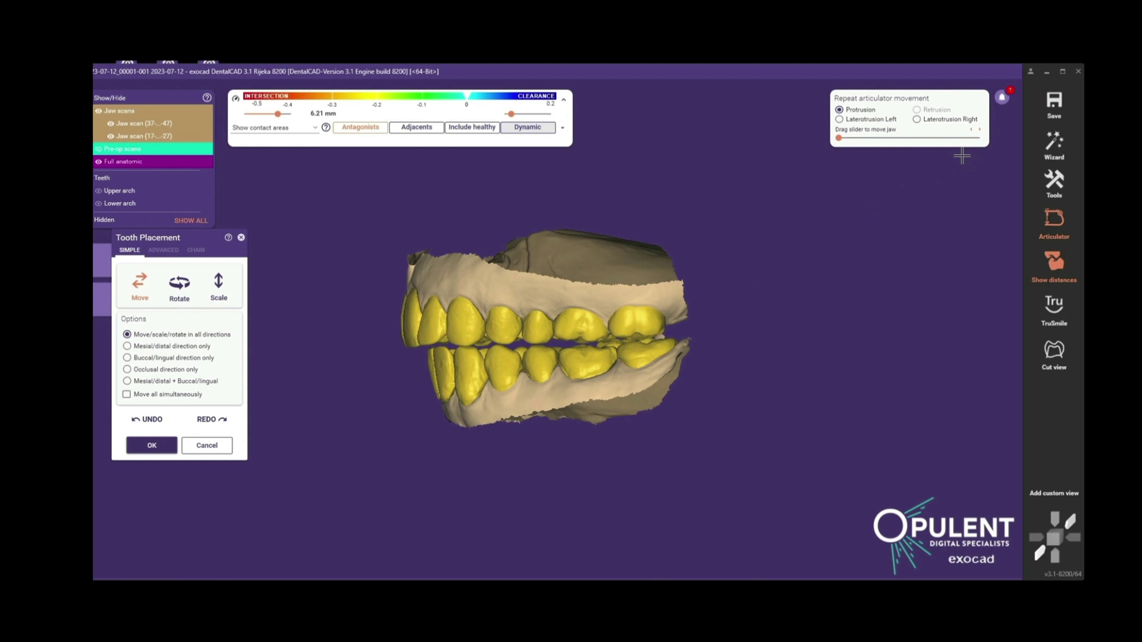
pyautogui.click(149, 445)
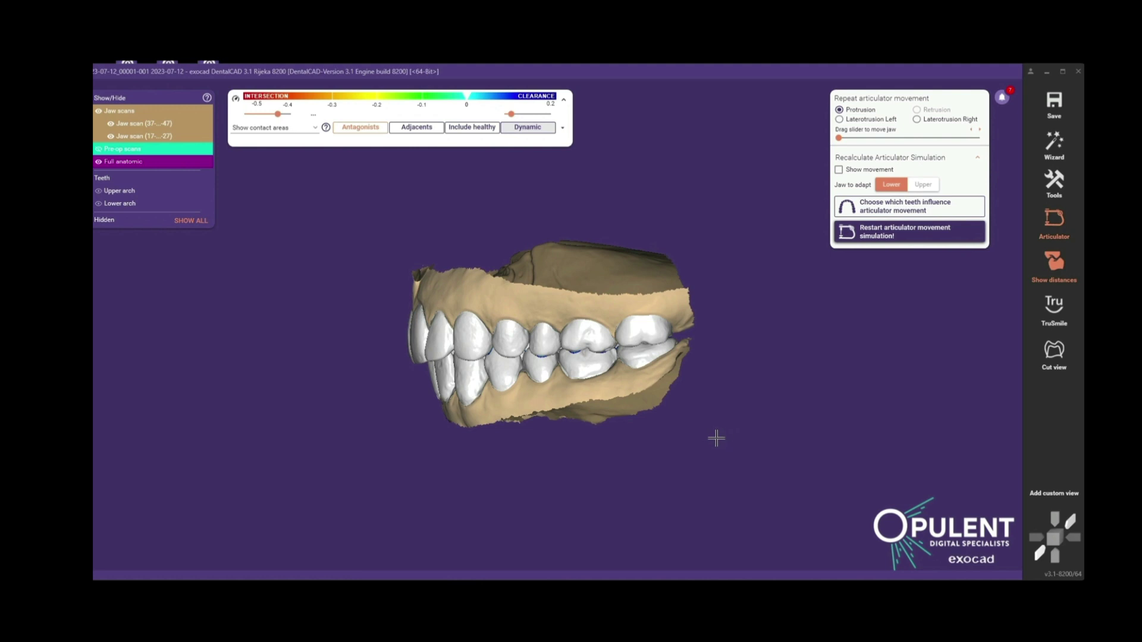
# View the upper occlusal surfaces from below with the lower jaw hidden, then enter Free-Forming.
pyautogui.press('2')
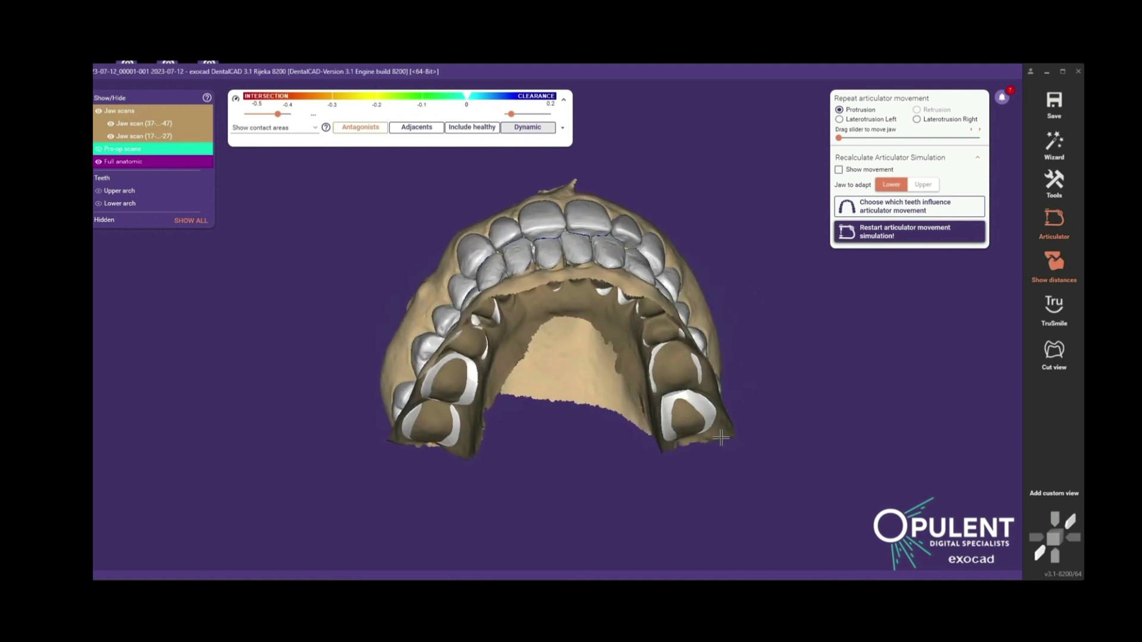
pyautogui.press('5')
pyautogui.press('4')
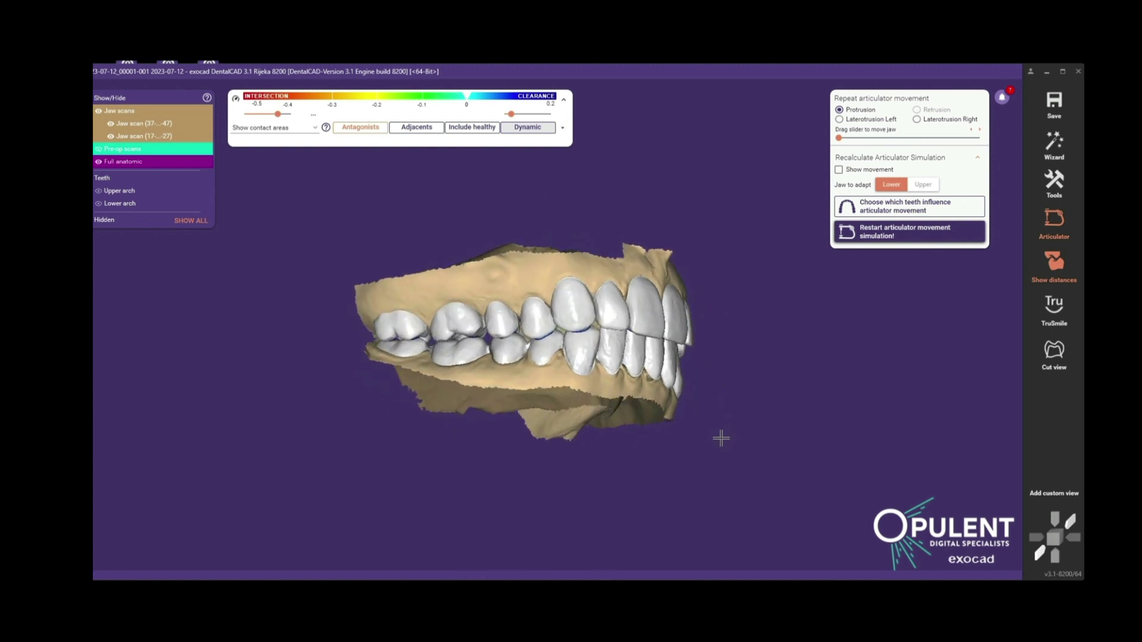
pyautogui.press('2')
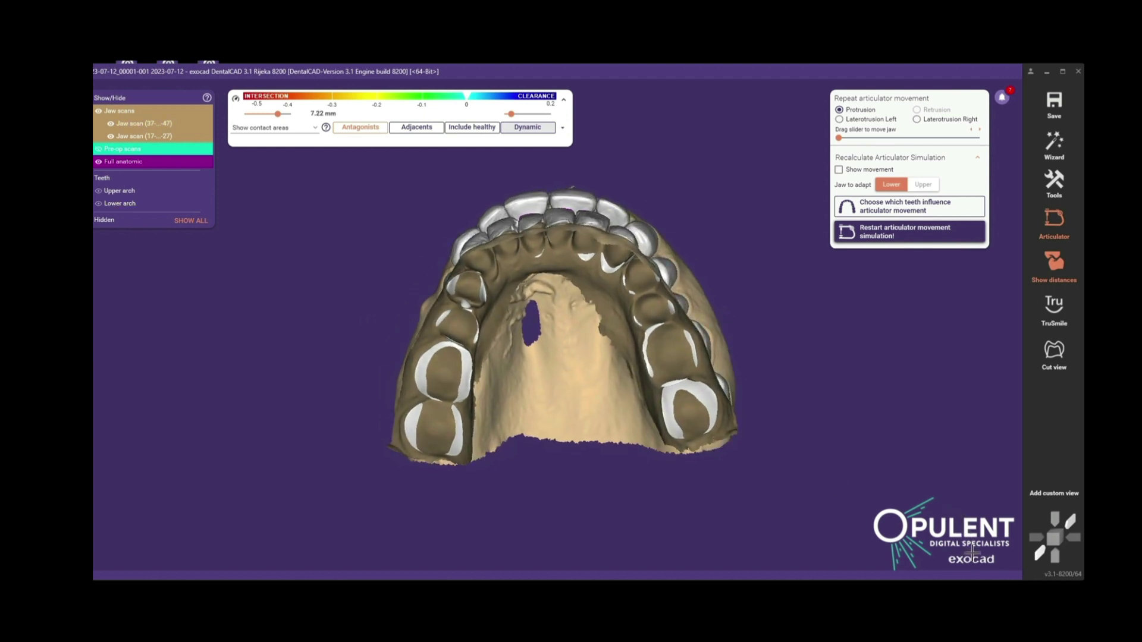
pyautogui.hotkey('ctrl', '2')
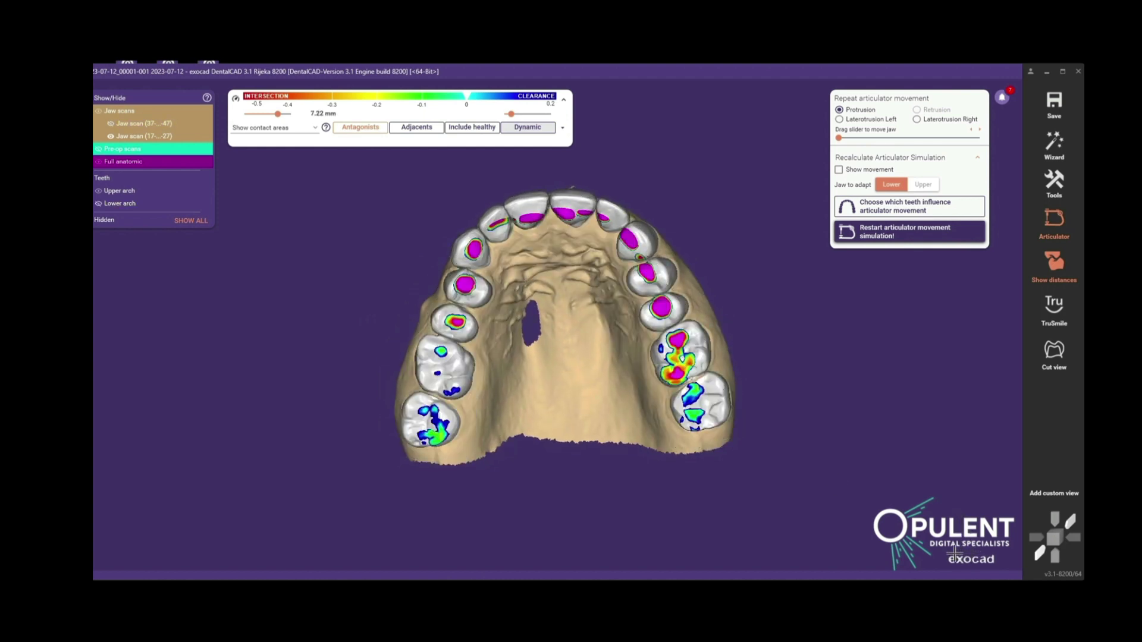
pyautogui.press('f')
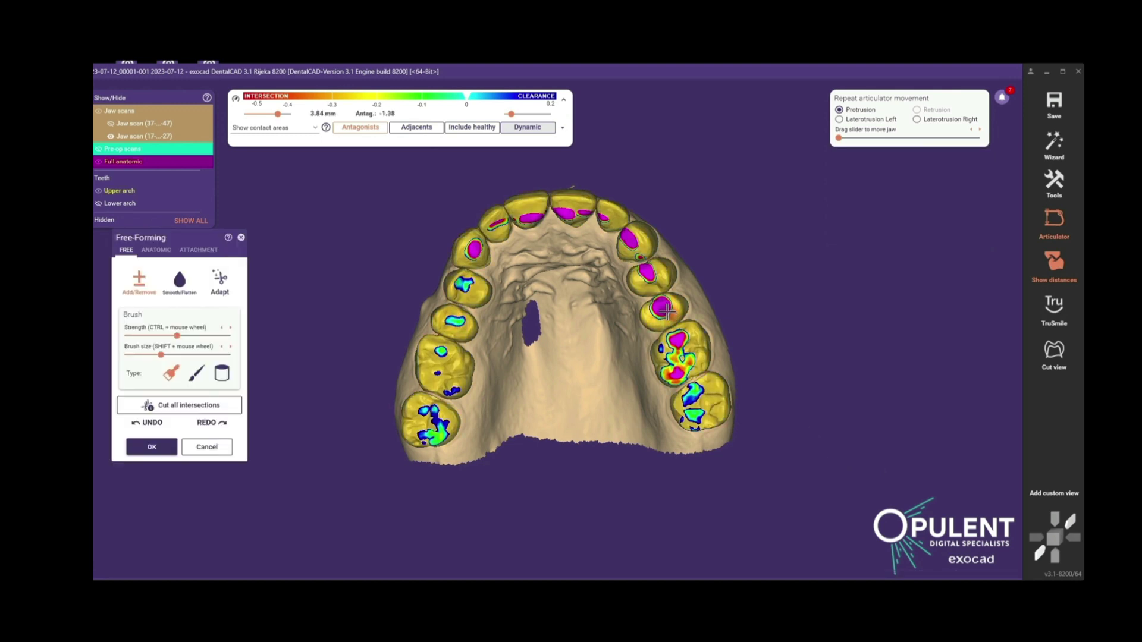
# Brush away the right premolar intersection and shift the lower premolar slightly into position.
pyautogui.keyDown('shift'); pyautogui.moveTo(661, 306); pyautogui.dragTo(645, 271); pyautogui.keyUp('shift')
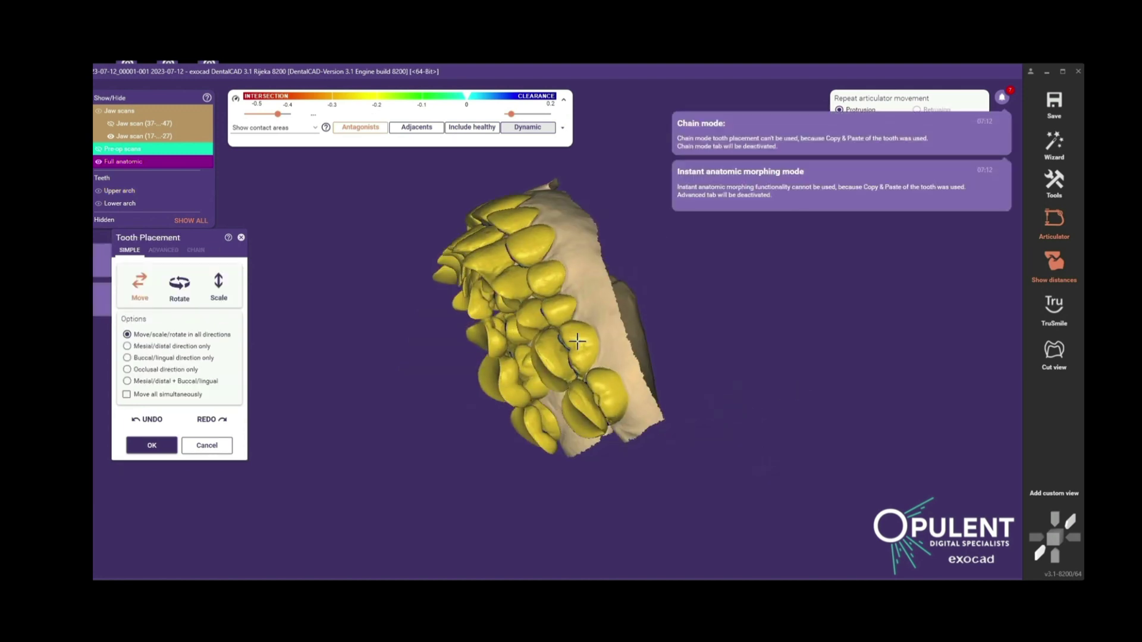
pyautogui.moveTo(556, 355); pyautogui.dragTo(554, 355)
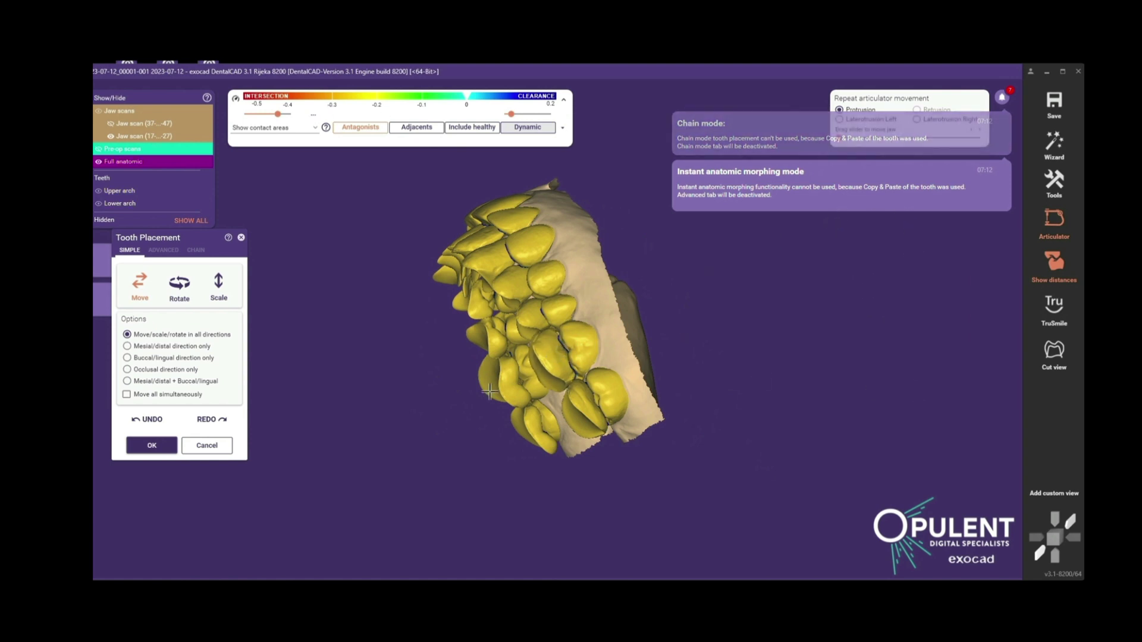
pyautogui.click(153, 447)
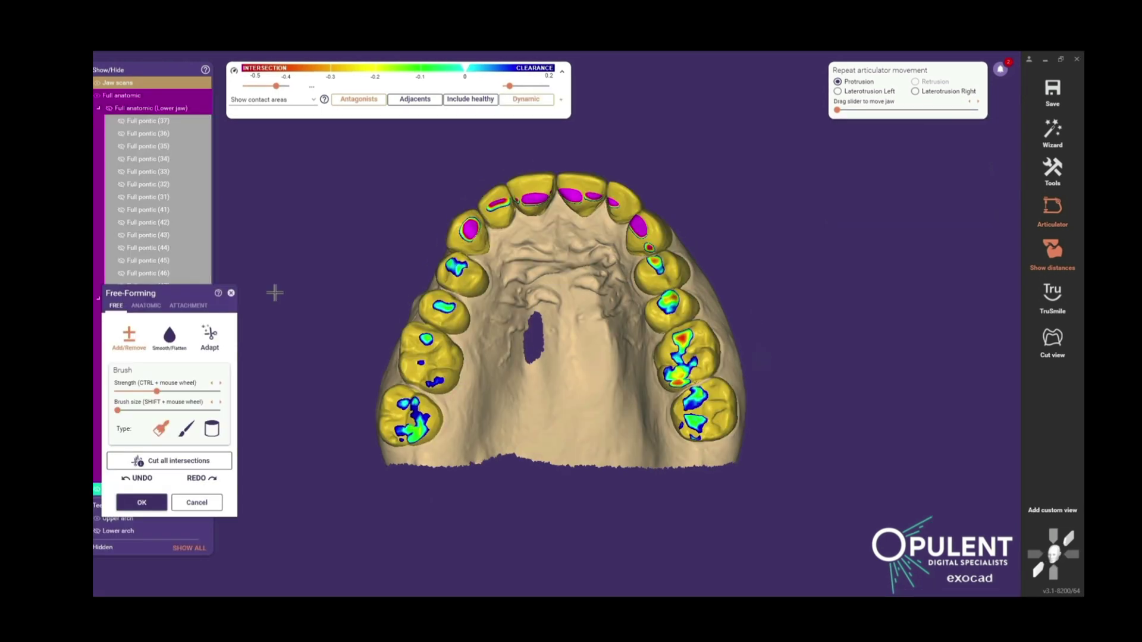
# Raise brush strength and reduce the intersection on the left lower pontic.
pyautogui.keyDown('ctrl'); pyautogui.scroll(3, 475, 221); pyautogui.keyUp('ctrl')
pyautogui.keyDown('ctrl'); pyautogui.click(476, 222); pyautogui.keyUp('ctrl')
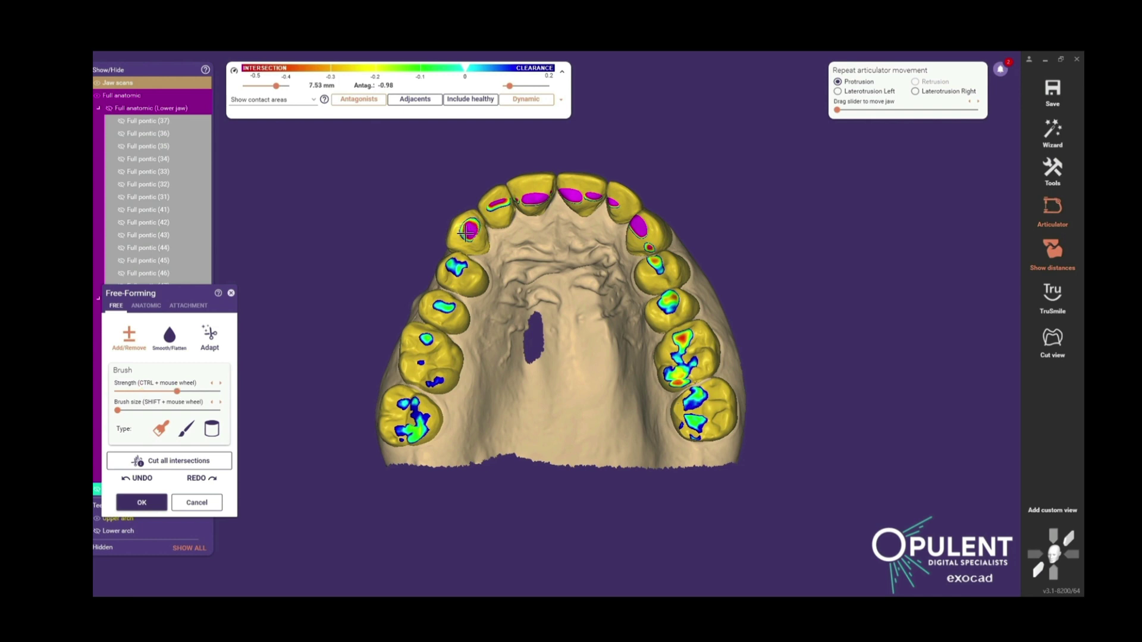
pyautogui.keyDown('ctrl'); pyautogui.moveTo(476, 221); pyautogui.dragTo(471, 233); pyautogui.keyUp('ctrl')
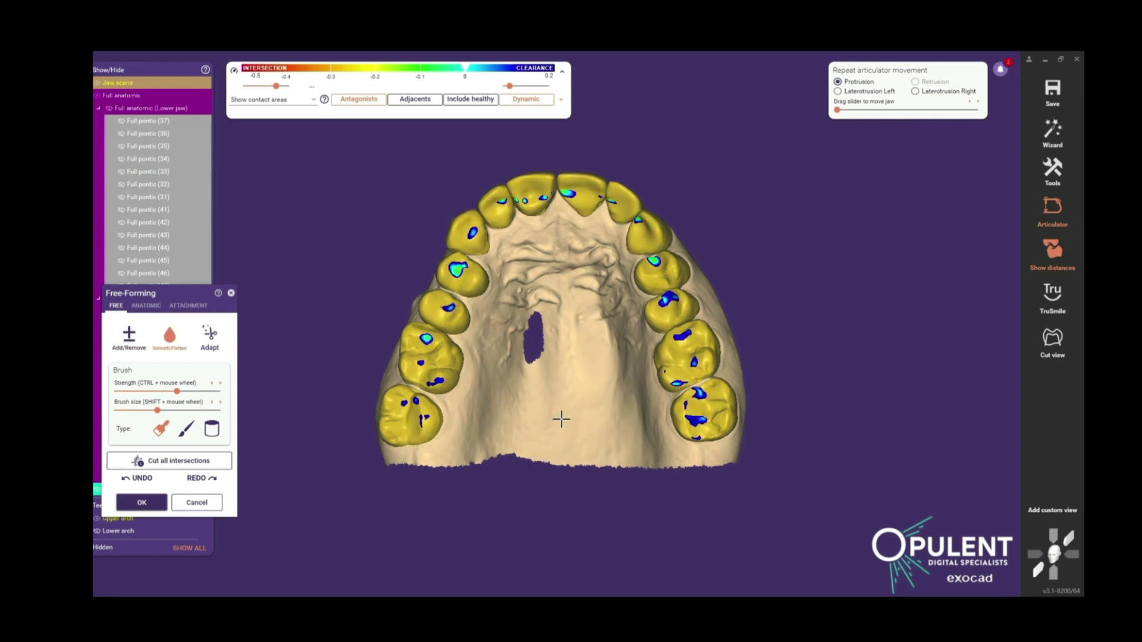
# Show the upper jaw and check the bite frontally with transparency on.
pyautogui.press('a')
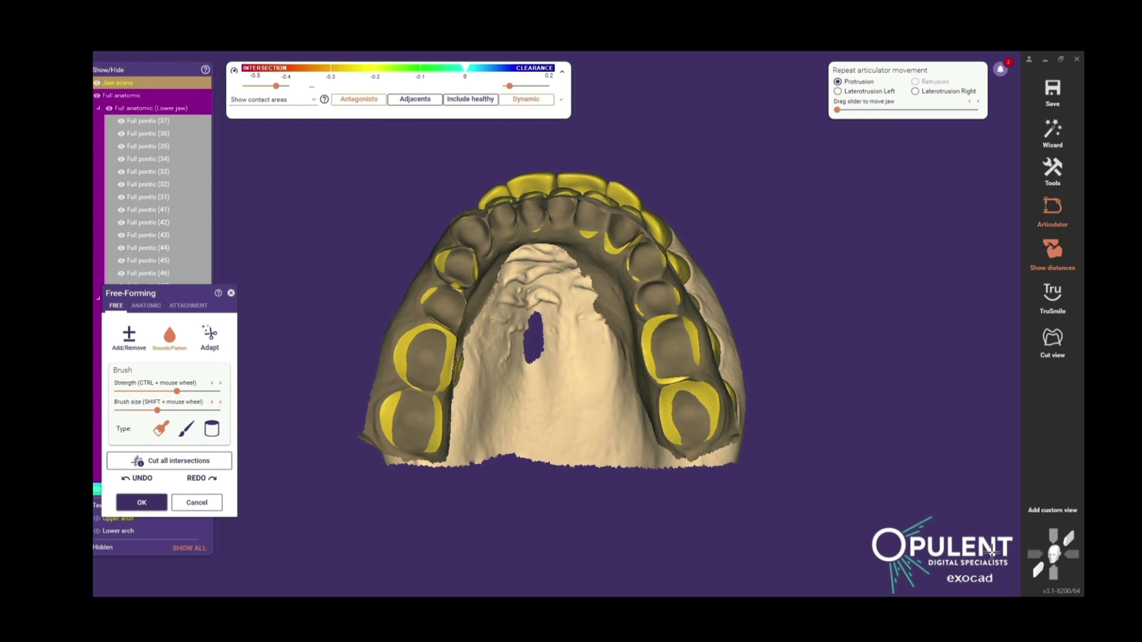
pyautogui.click(1038, 573)
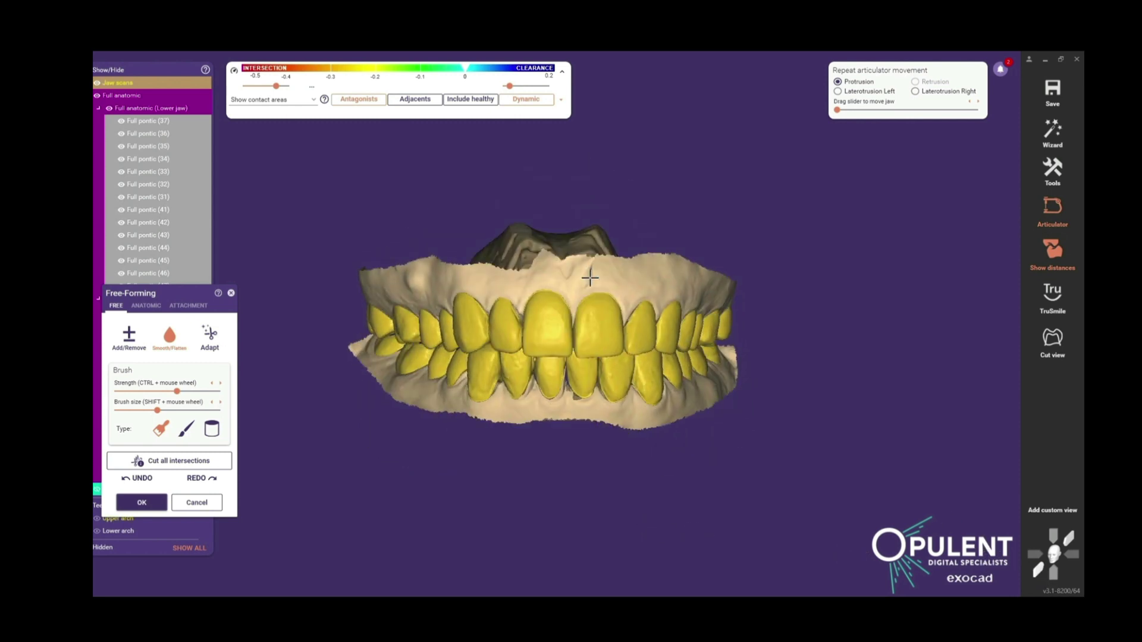
pyautogui.press('t')
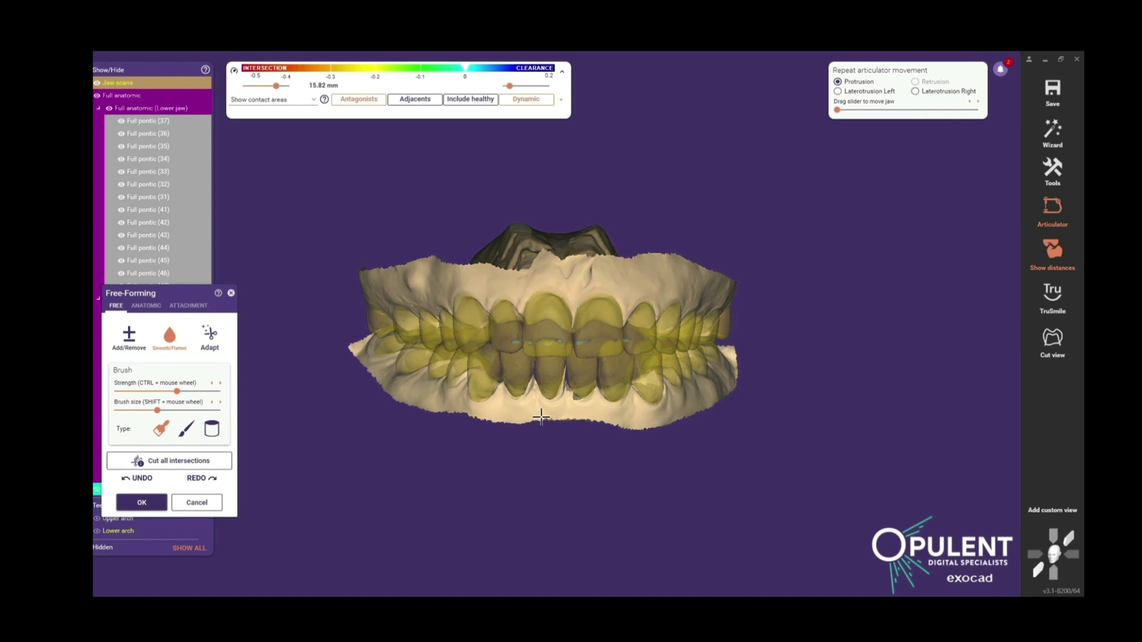
pyautogui.scroll(5, 539, 417)
pyautogui.scroll(2, 541, 418)
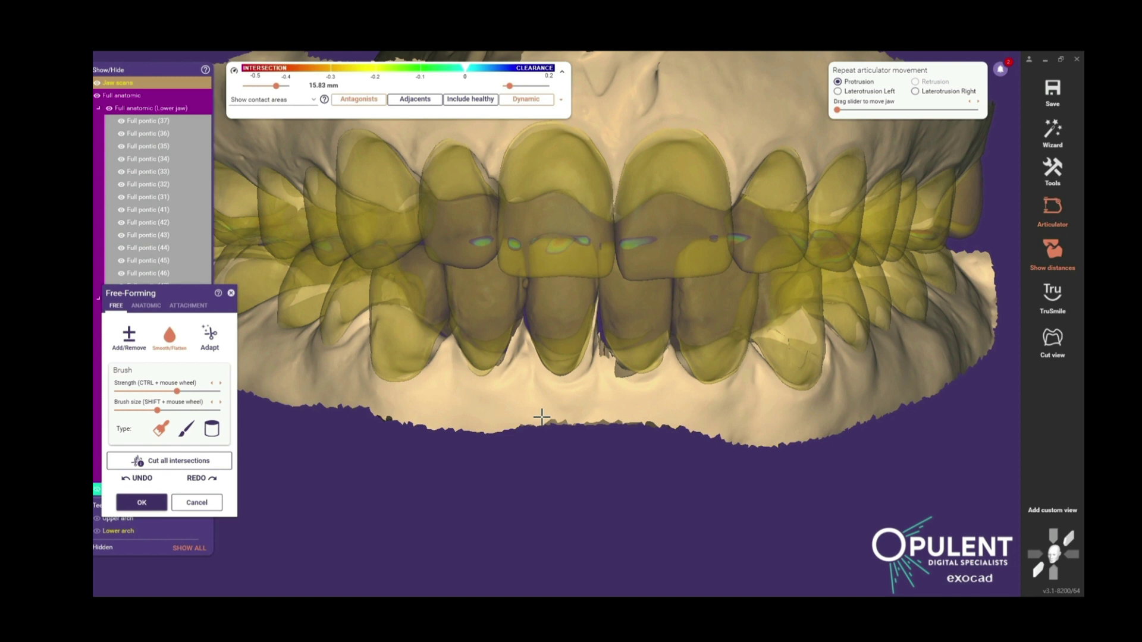
pyautogui.scroll(-5, 570, 430)
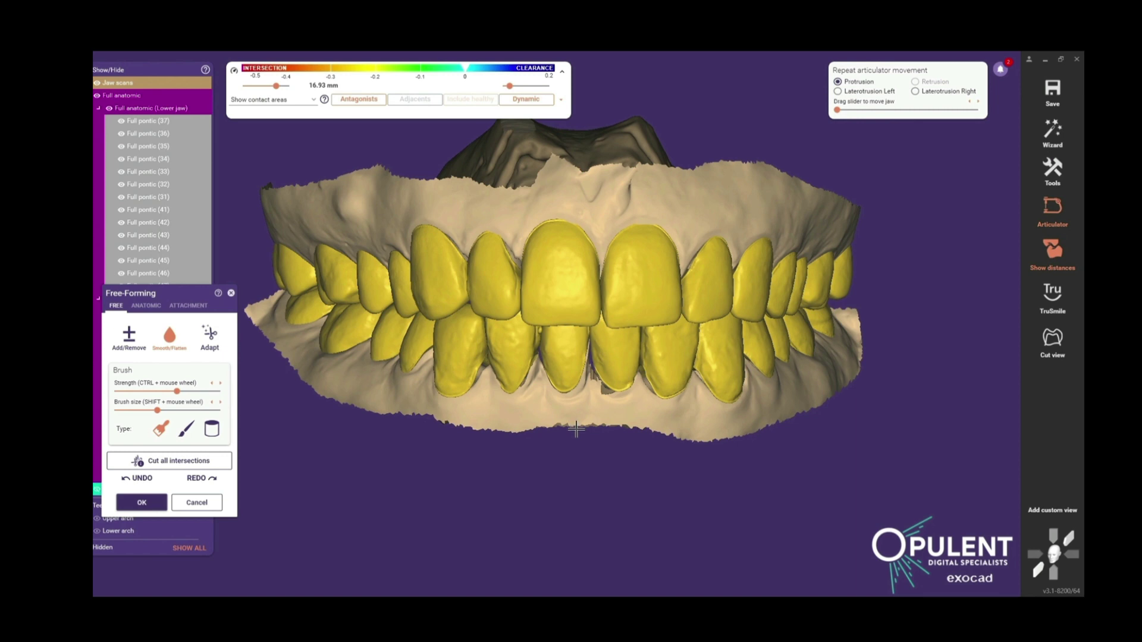
# Cut a cross-section through a front tooth and centre its profile graph.
pyautogui.click(1048, 342)
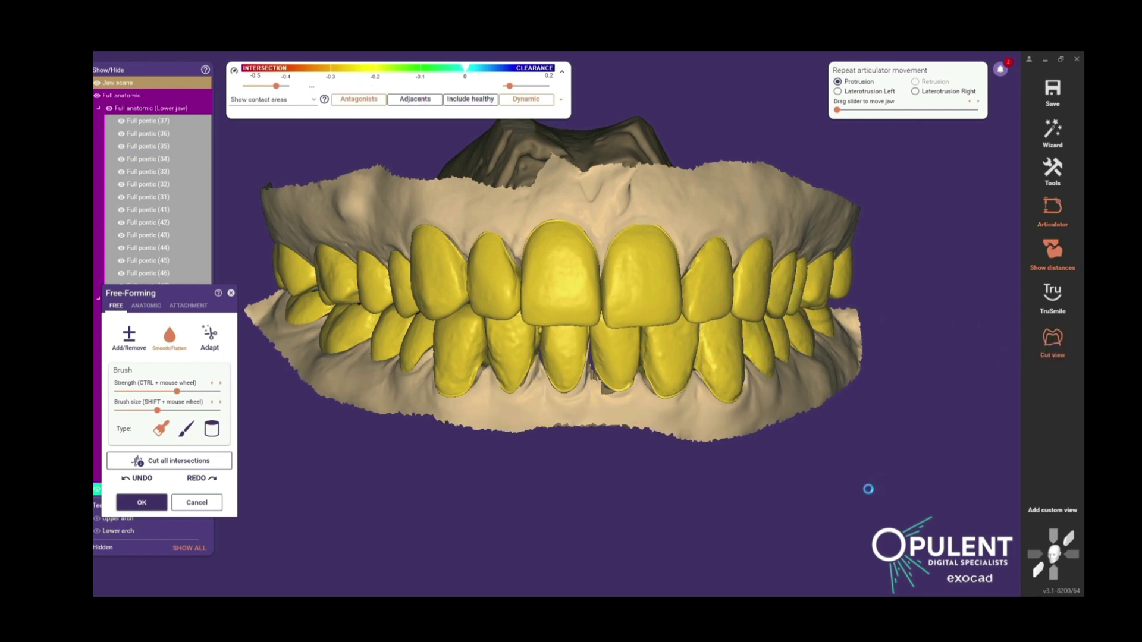
pyautogui.click(635, 185)
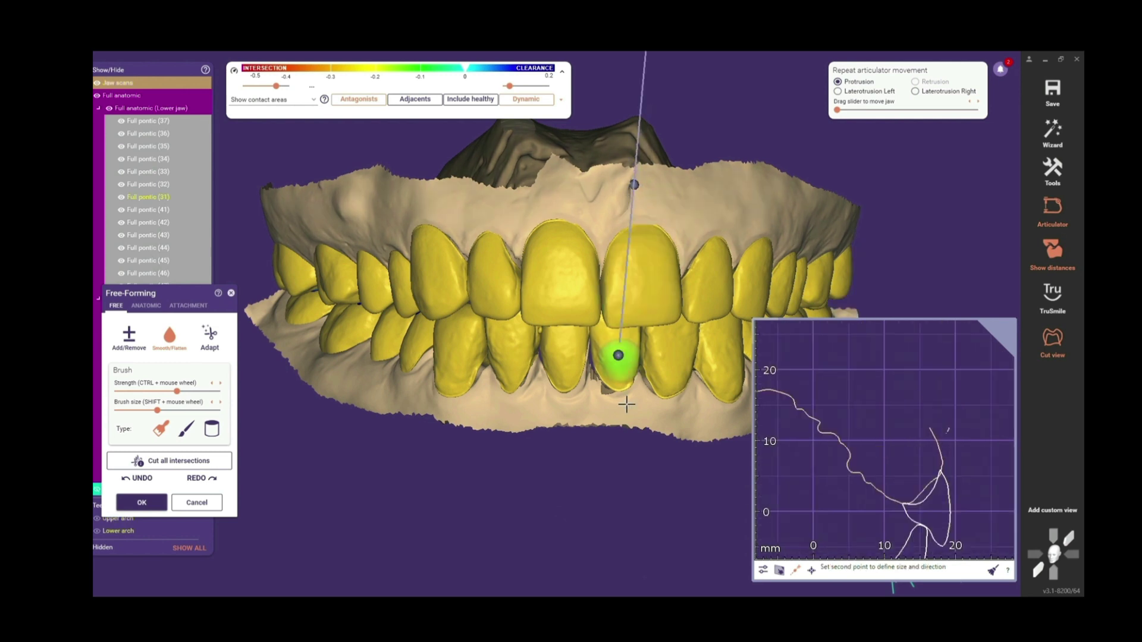
pyautogui.click(643, 488)
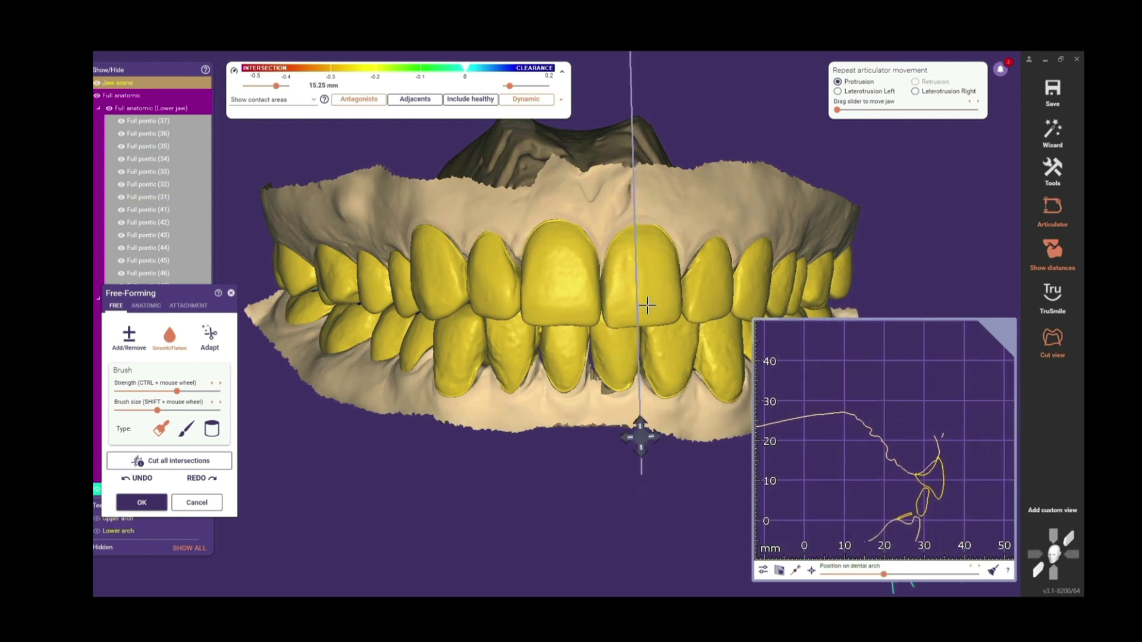
pyautogui.scroll(3, 856, 487)
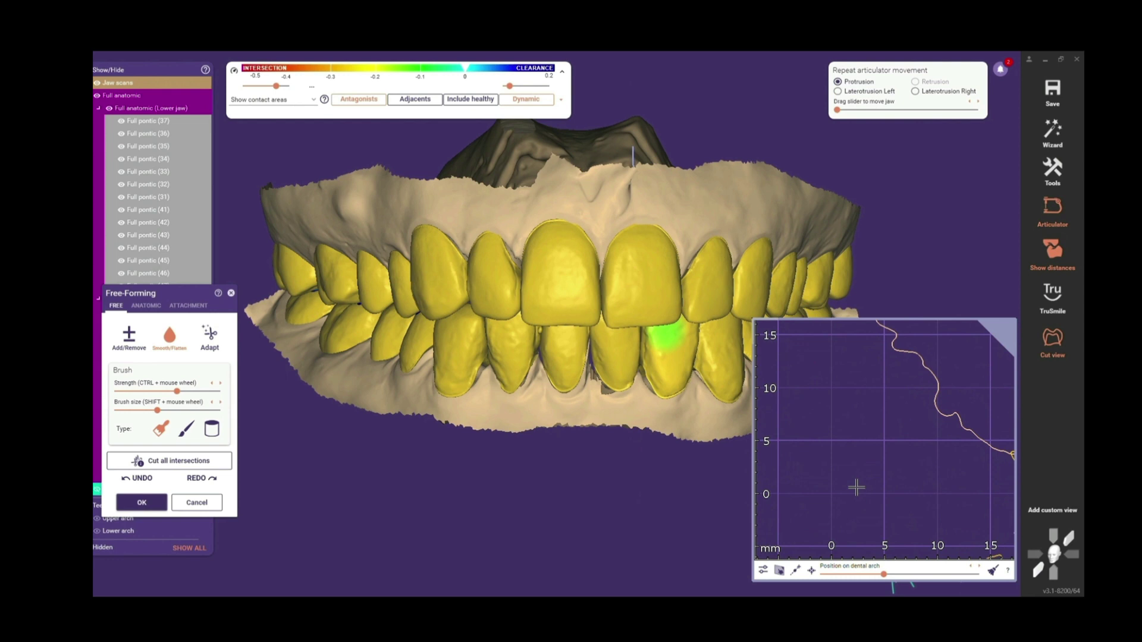
pyautogui.scroll(-2, 844, 485)
pyautogui.scroll(2, 797, 486)
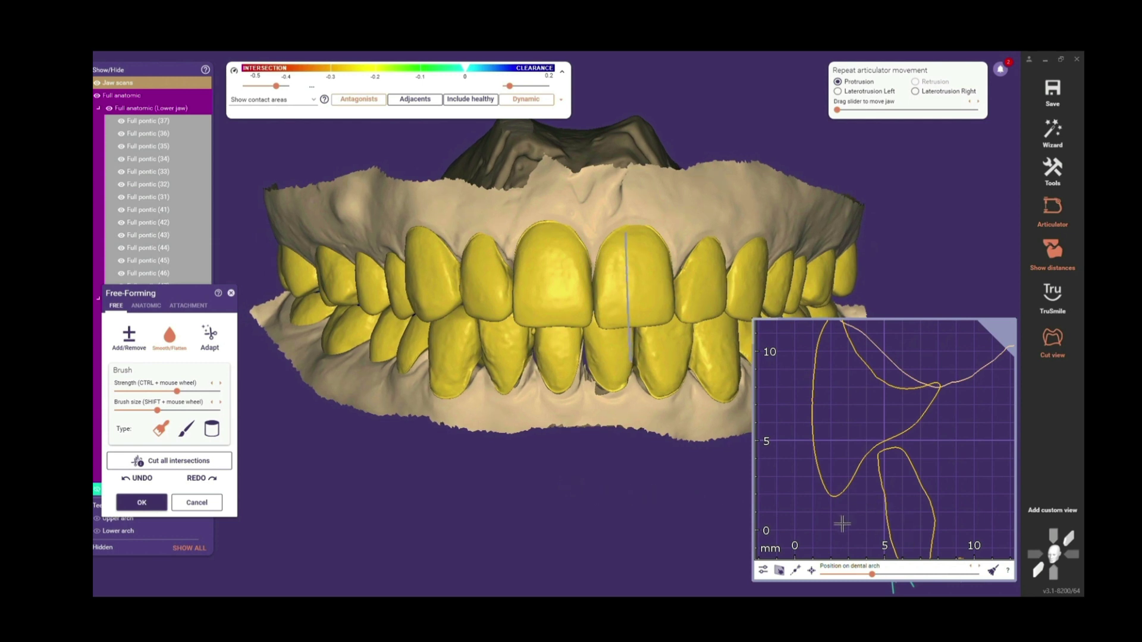
pyautogui.moveTo(845, 521); pyautogui.dragTo(862, 516)
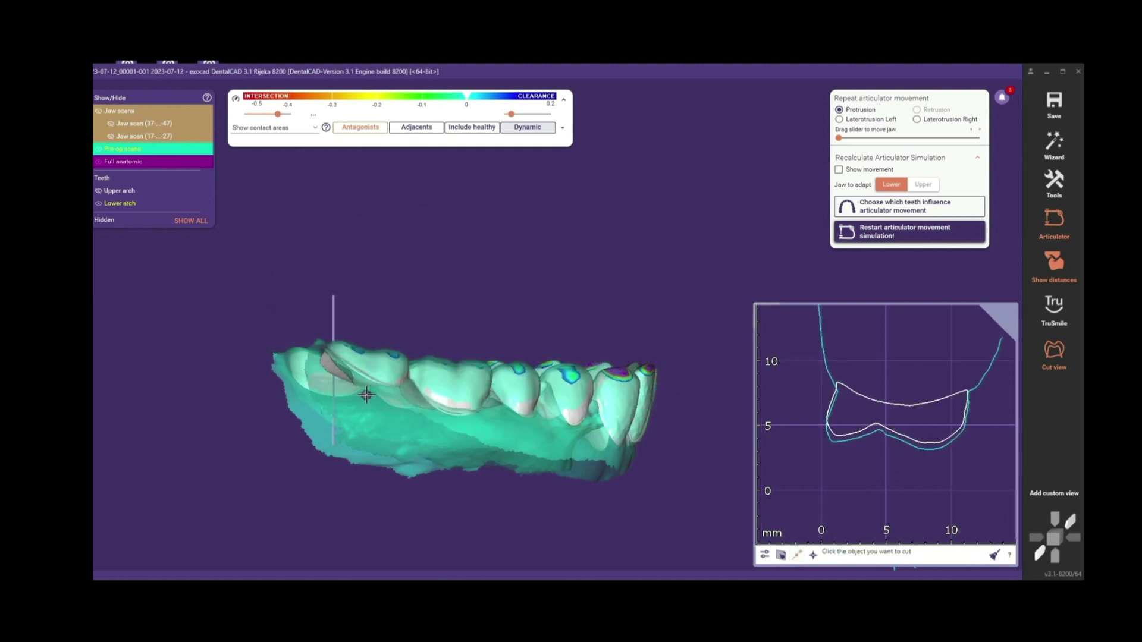
# Cut through a lower back tooth and read 0.383 at its cusp.
pyautogui.click(378, 395)
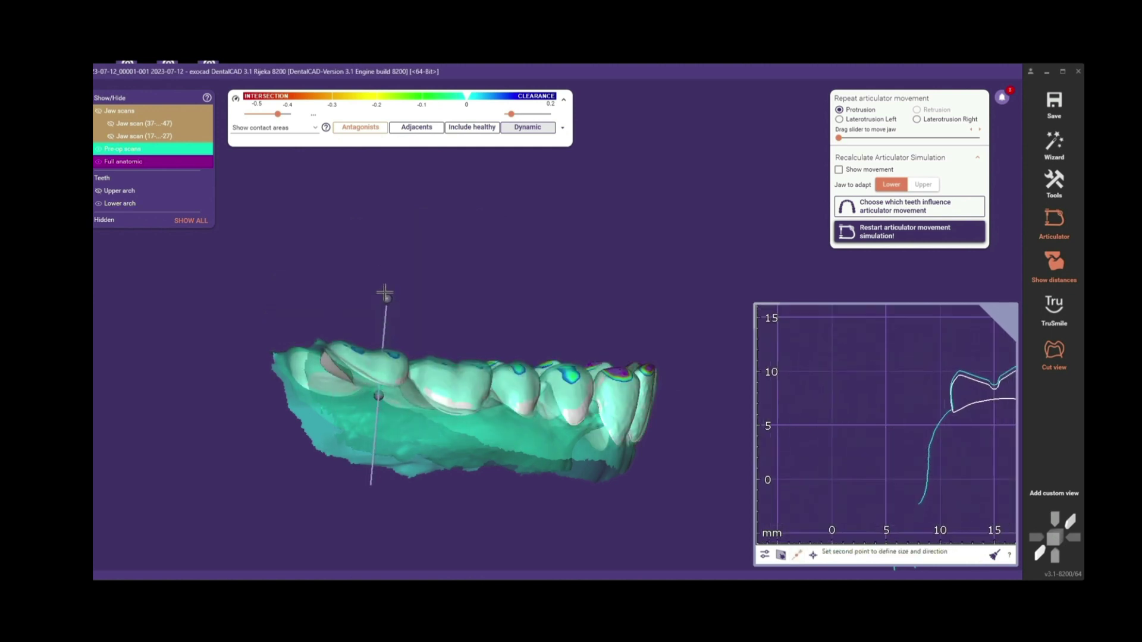
pyautogui.click(377, 273)
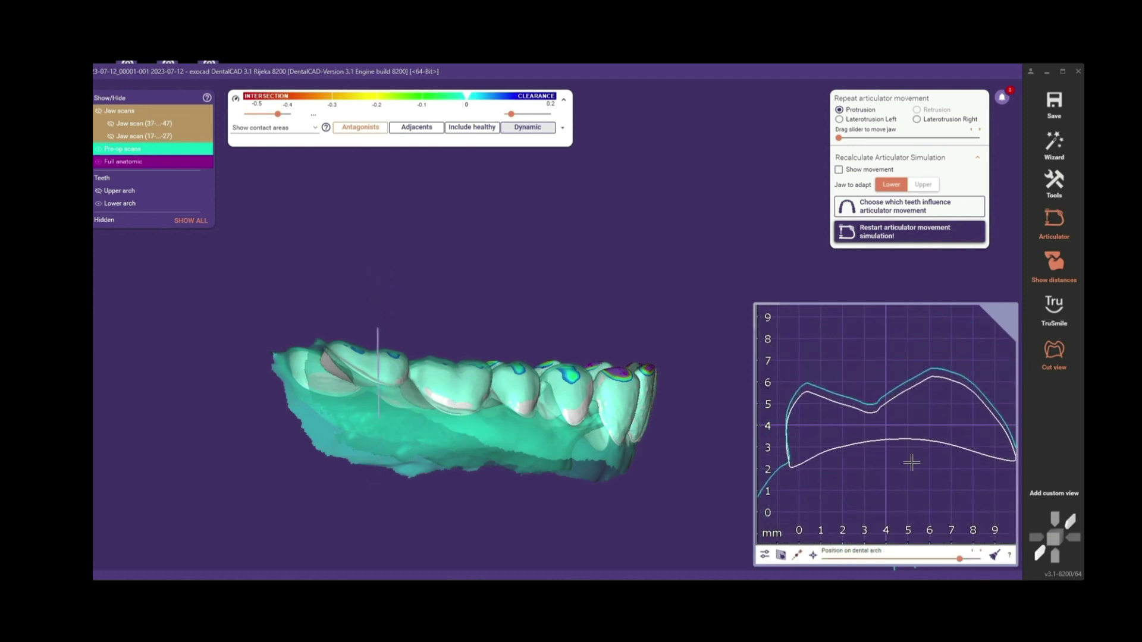
pyautogui.moveTo(927, 406)
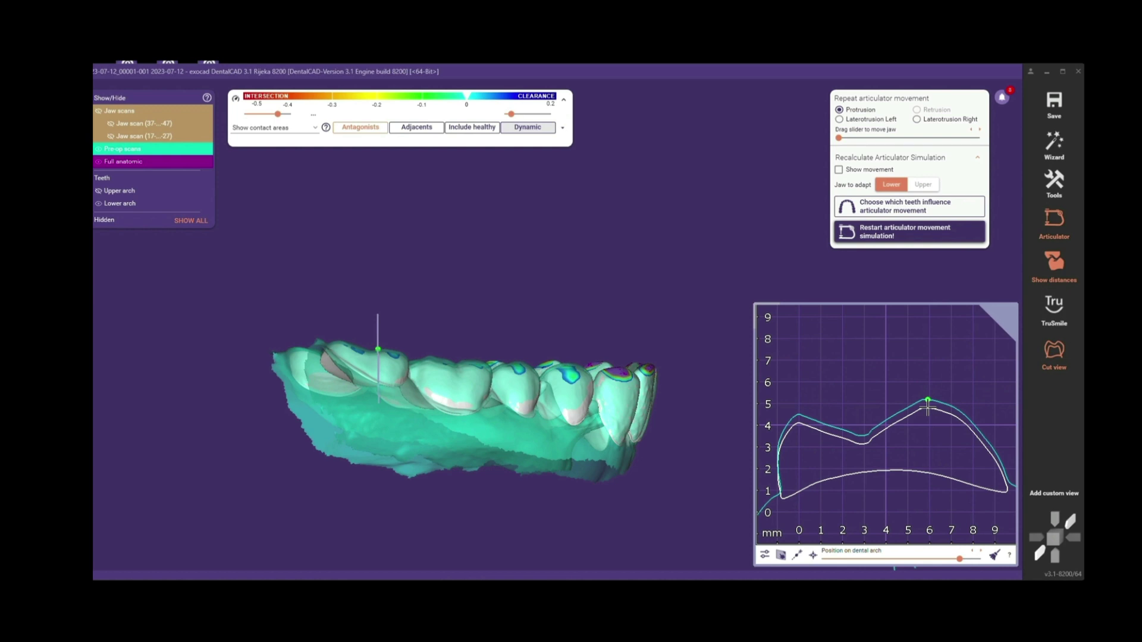